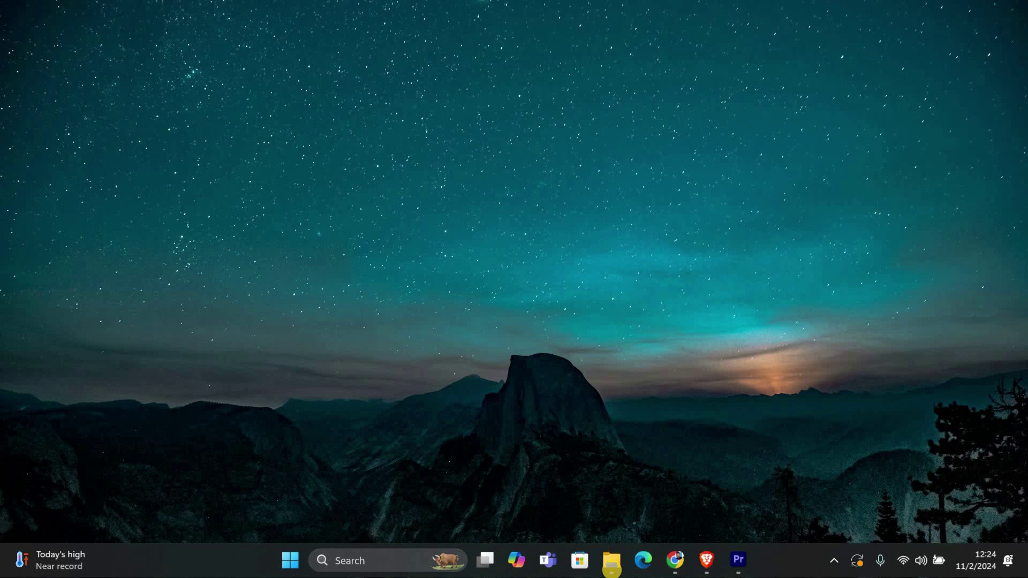
- Launch File Explorer from the taskbar; its window opens almost entirely below the screen edge
click(611, 560)
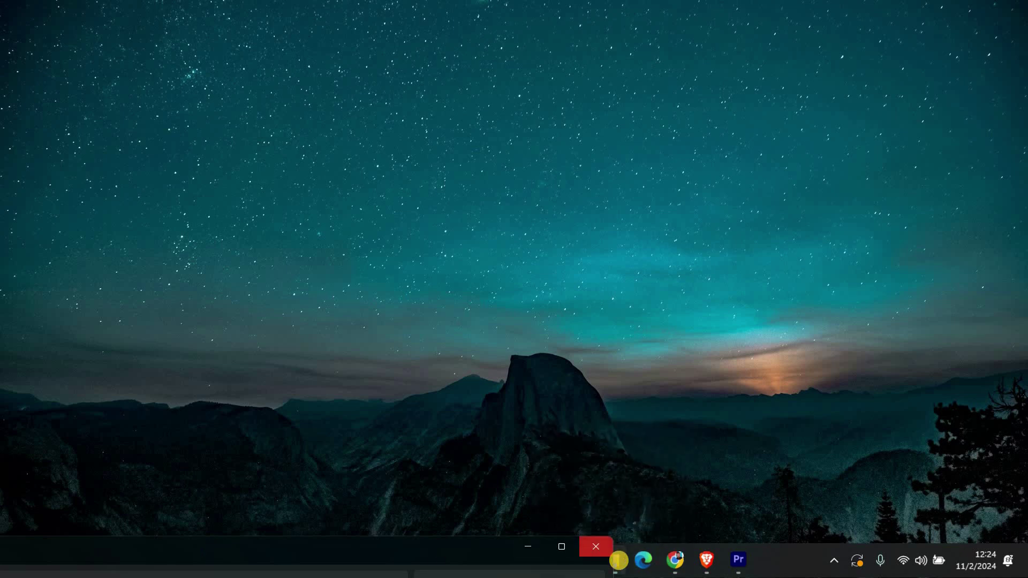
right_click(619, 560)
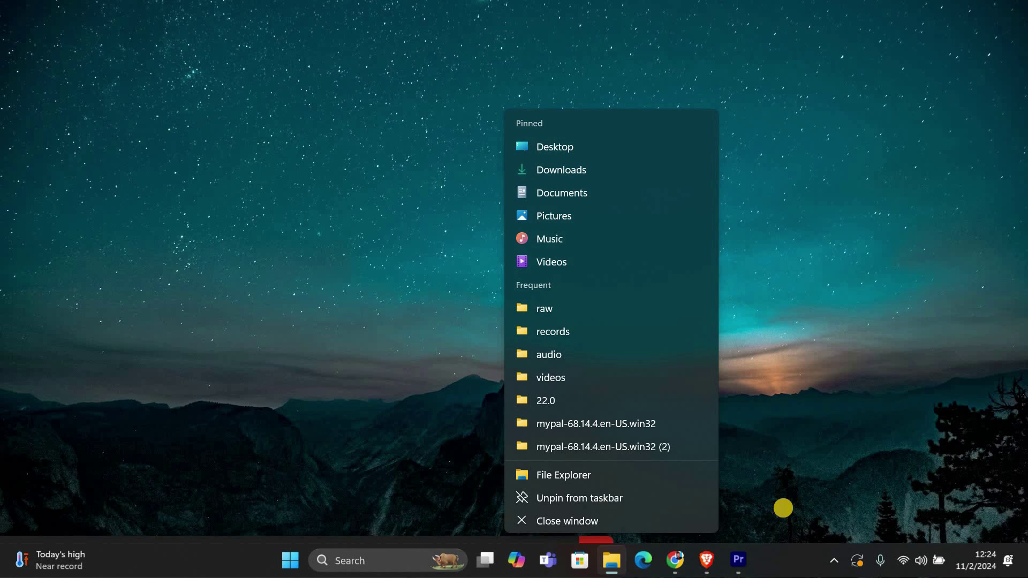
click(636, 499)
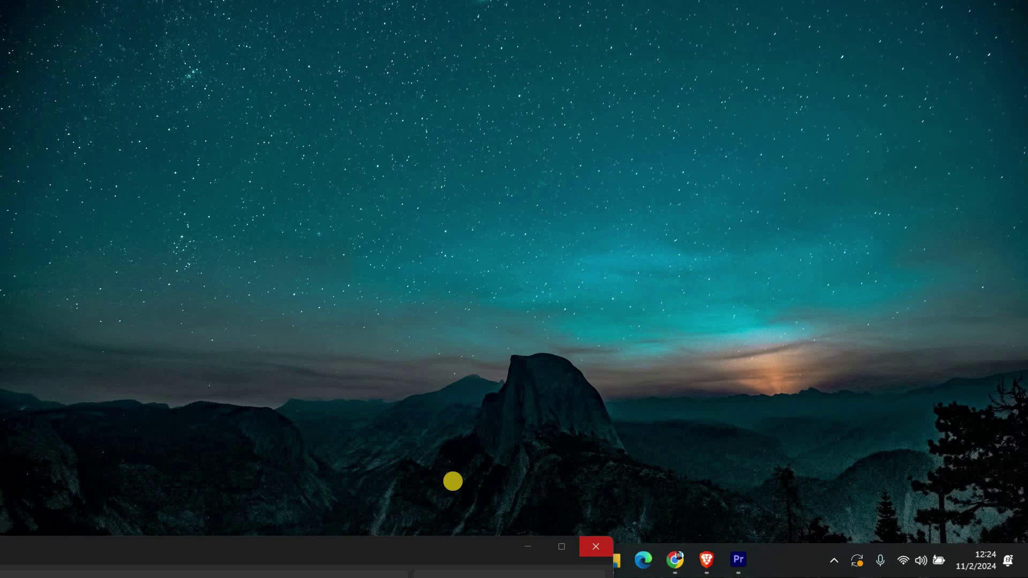
- Use the title-bar Move command to bring File Explorer to the screen centre, then minimize it
right_click(24, 539)
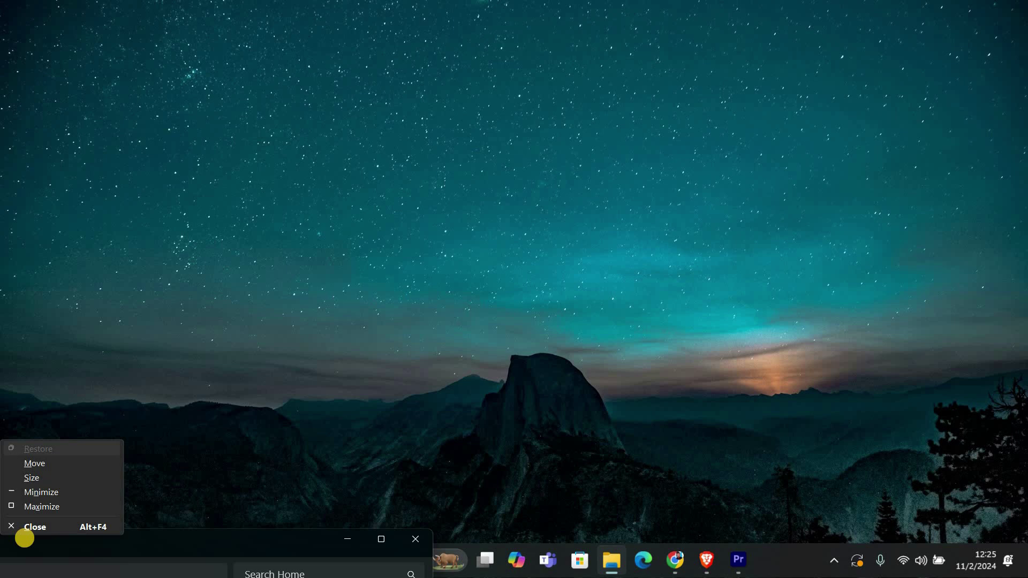
click(24, 538)
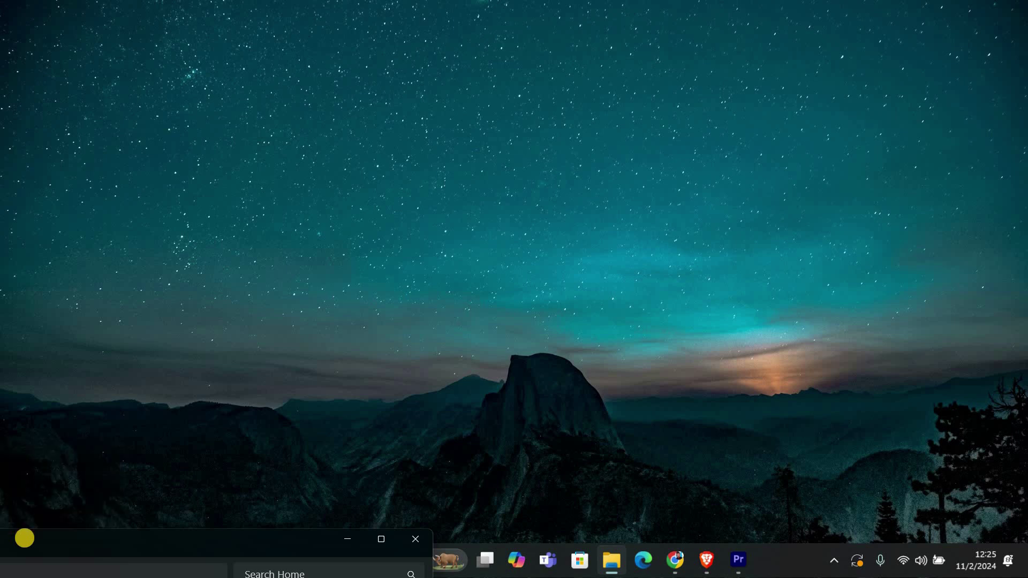
drag(24, 539, 496, 62)
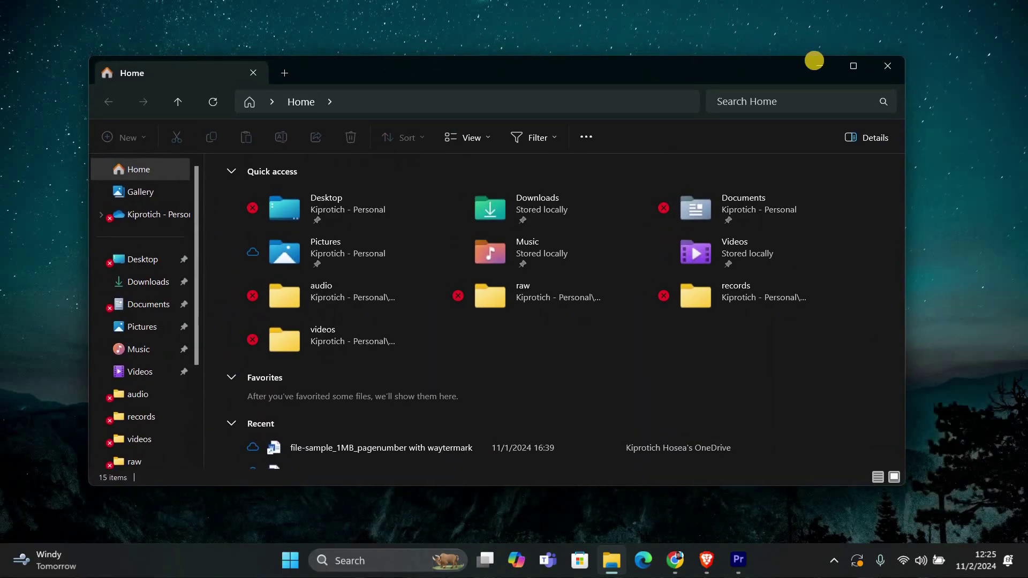
click(815, 60)
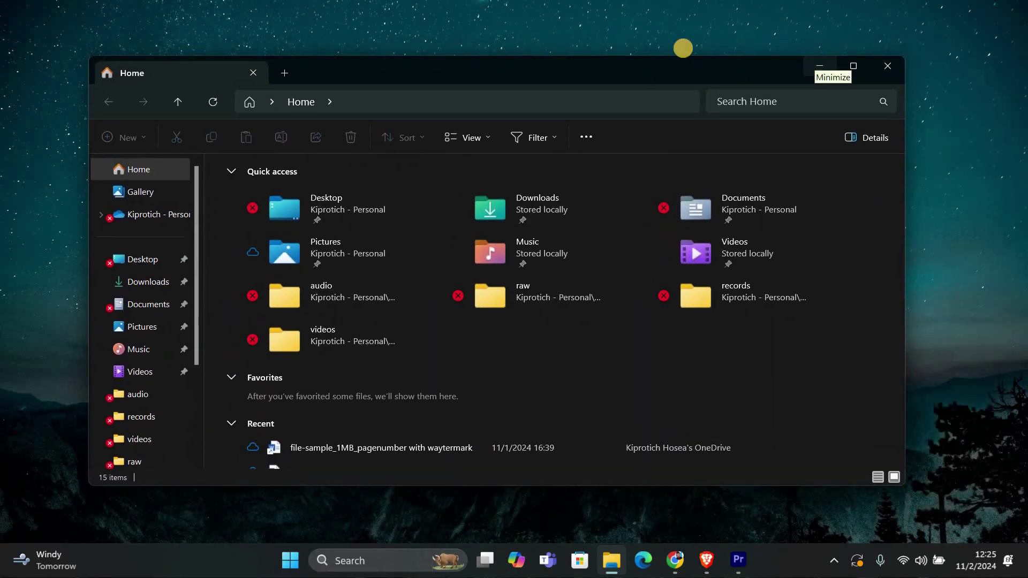
- Run Detect under Multiple displays in Display settings, find no other display, and close Settings
right_click(513, 157)
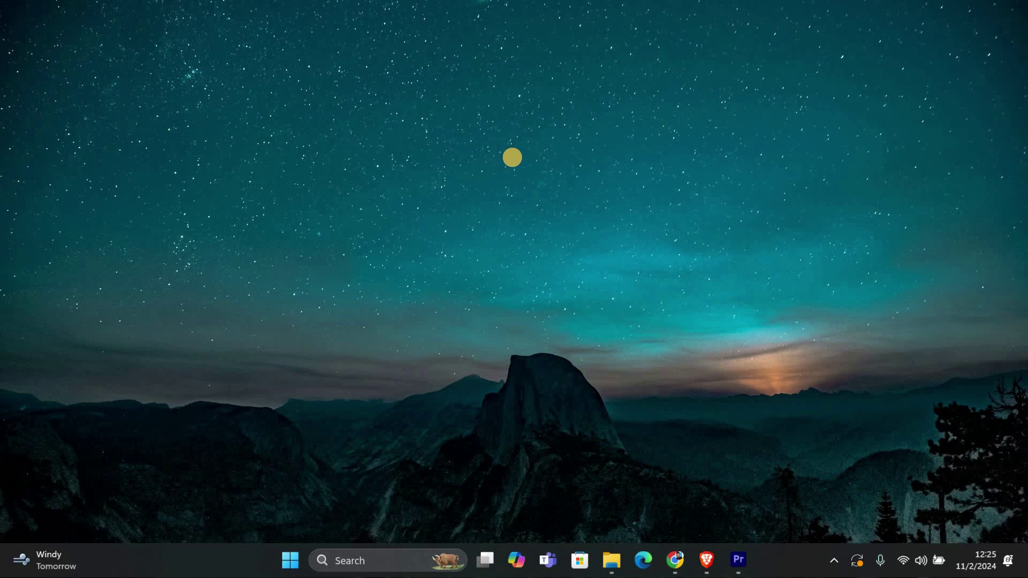
key(Escape)
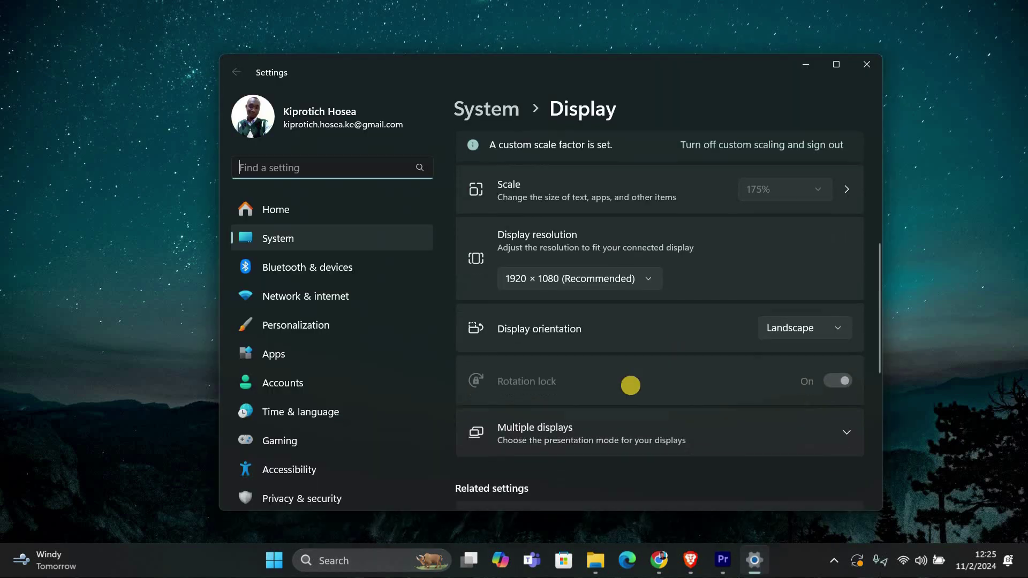
scroll(629, 383, down, 2)
click(649, 275)
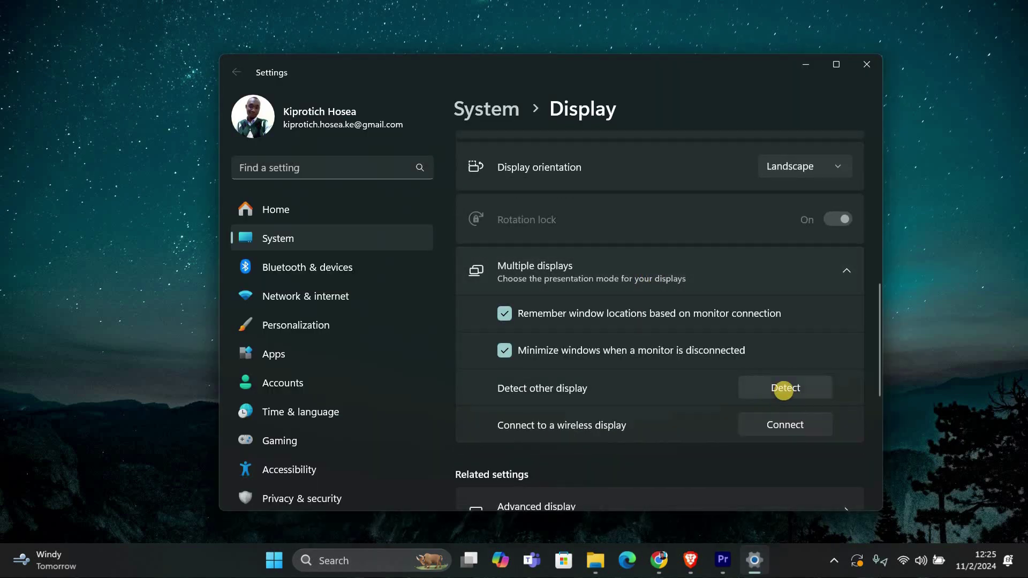
click(786, 392)
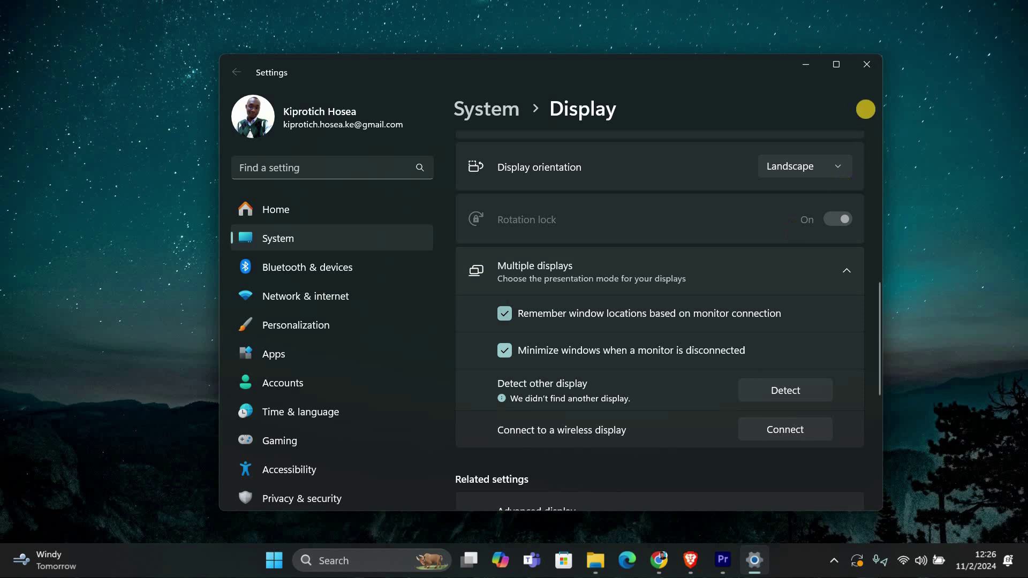
click(853, 70)
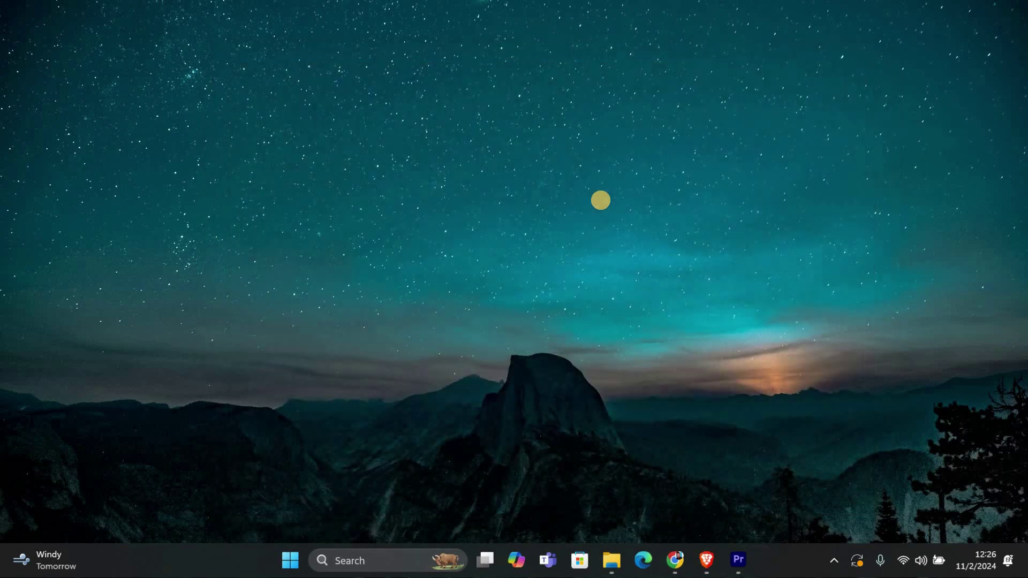